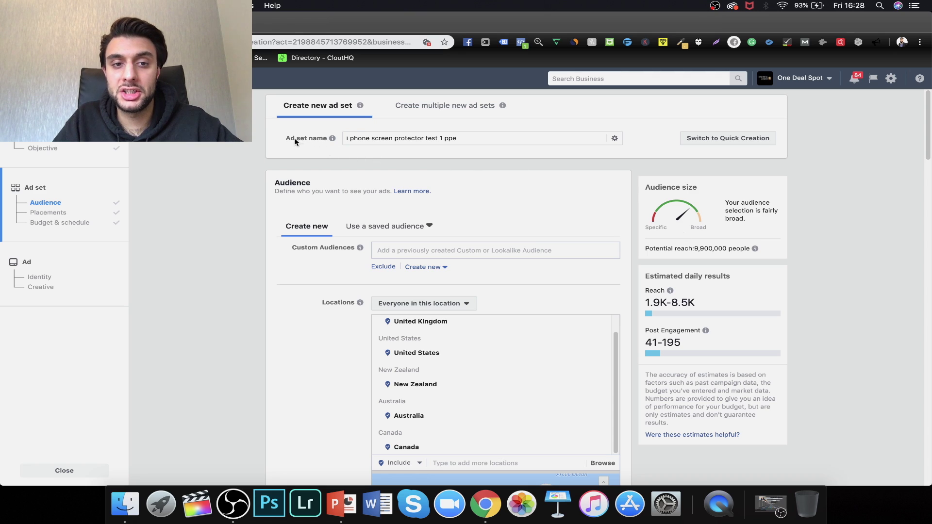
- Review the ad set's audience settings: name, locations, age range, gender, and the detailed targeting for iPhone 7 owners and Apple Inc. interest
mouse_move(332, 138)
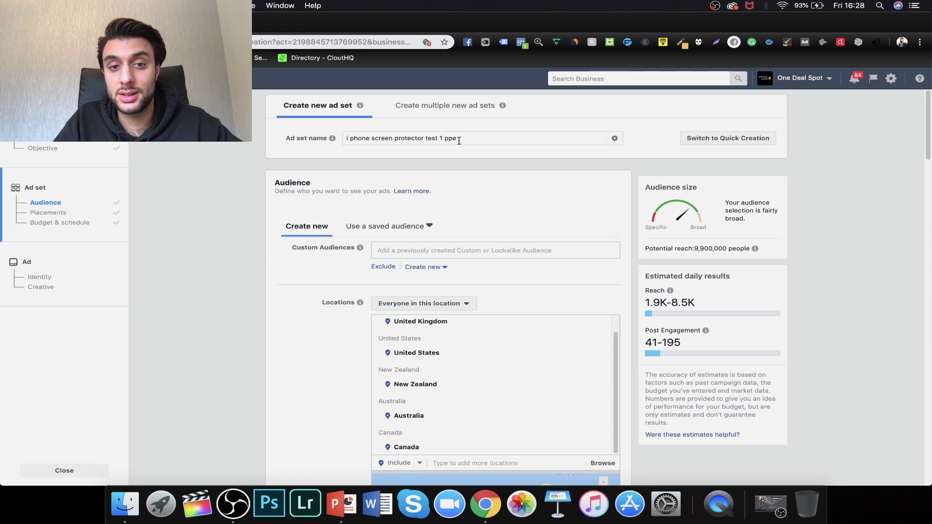
scroll(469, 195, down, 4)
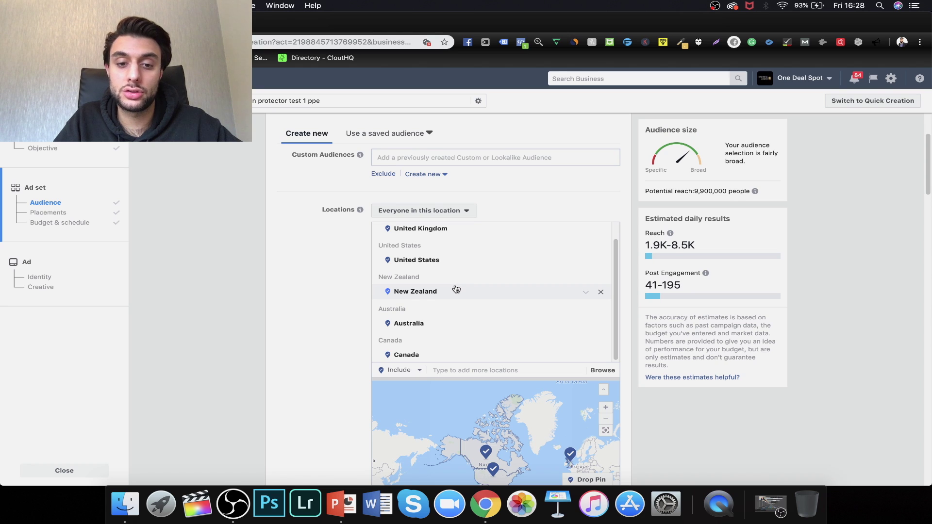
scroll(327, 282, down, 10)
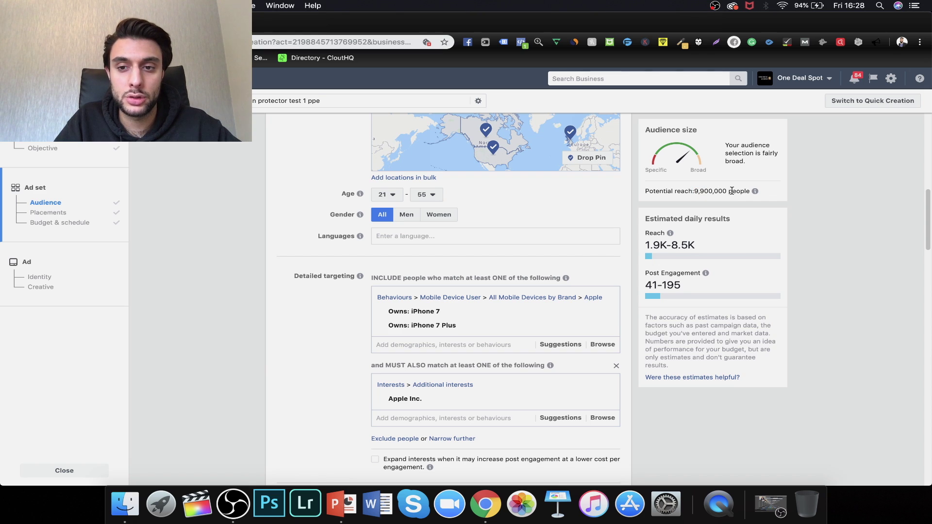
scroll(418, 247, down, 2)
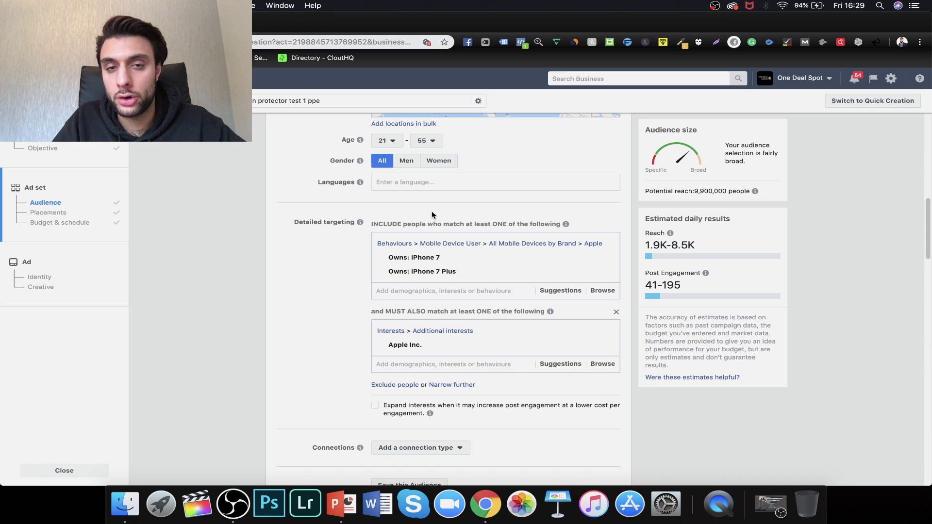
mouse_move(431, 256)
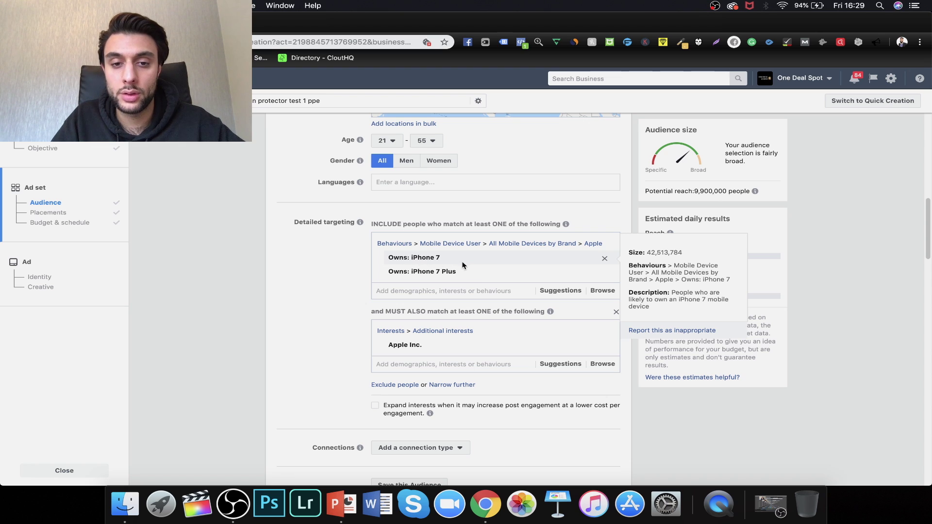
scroll(442, 269, down, 2)
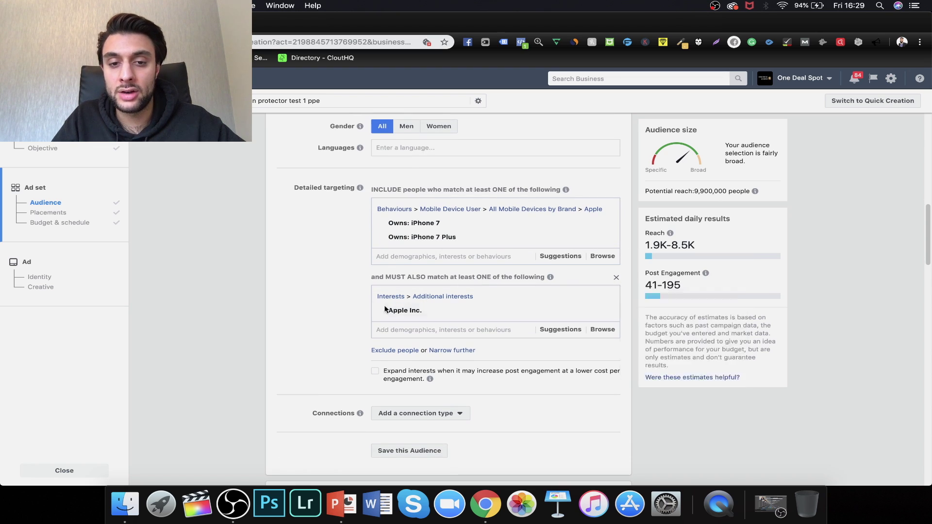
mouse_move(405, 311)
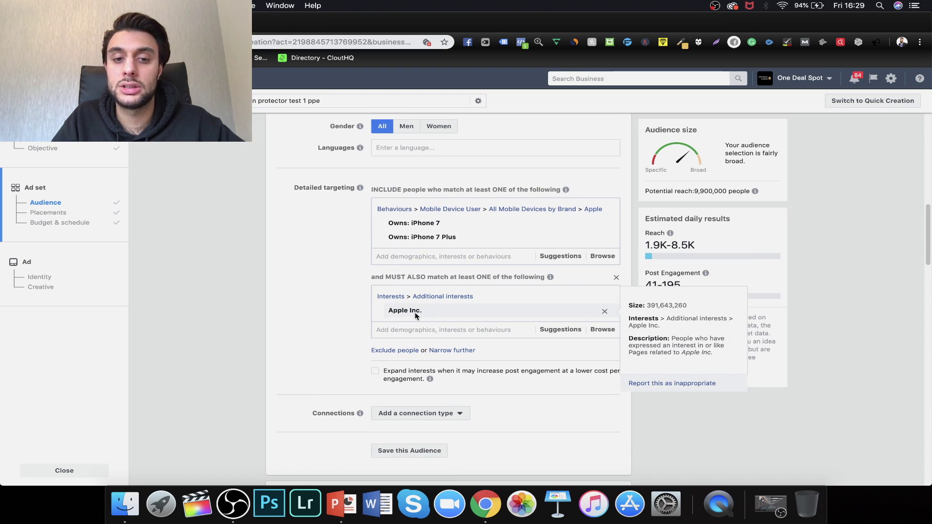
scroll(313, 281, down, 5)
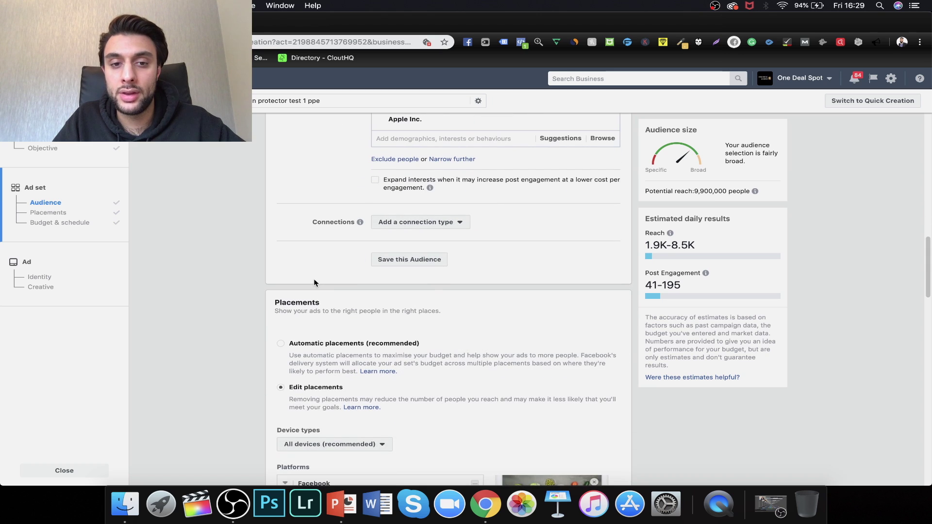
scroll(314, 282, down, 2)
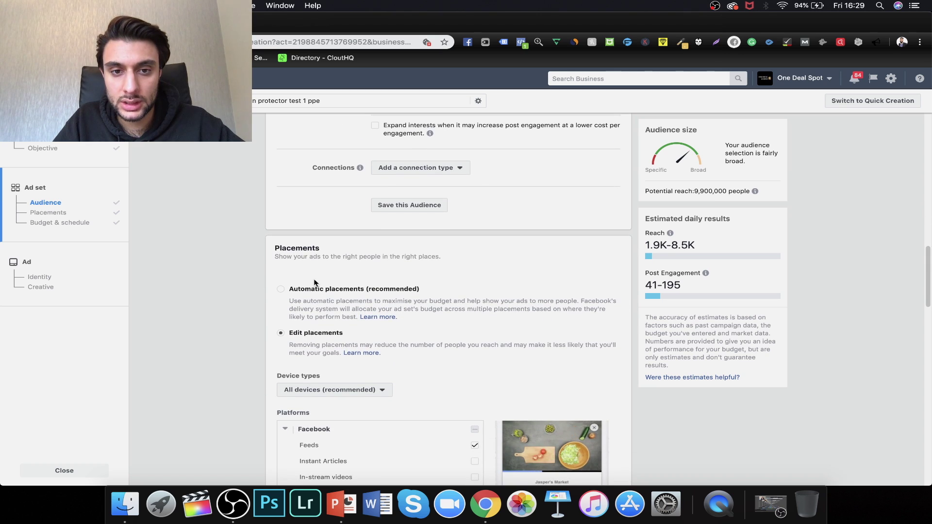
scroll(314, 283, up, 7)
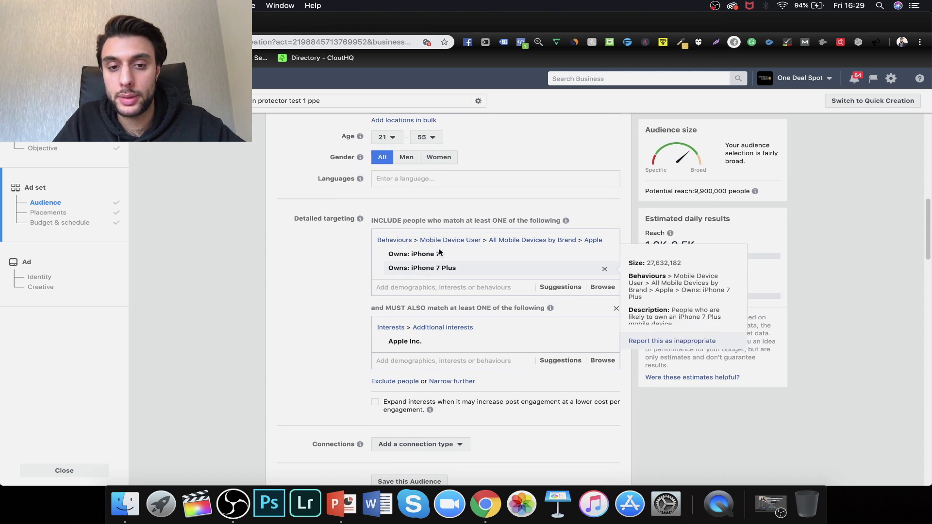
mouse_move(533, 274)
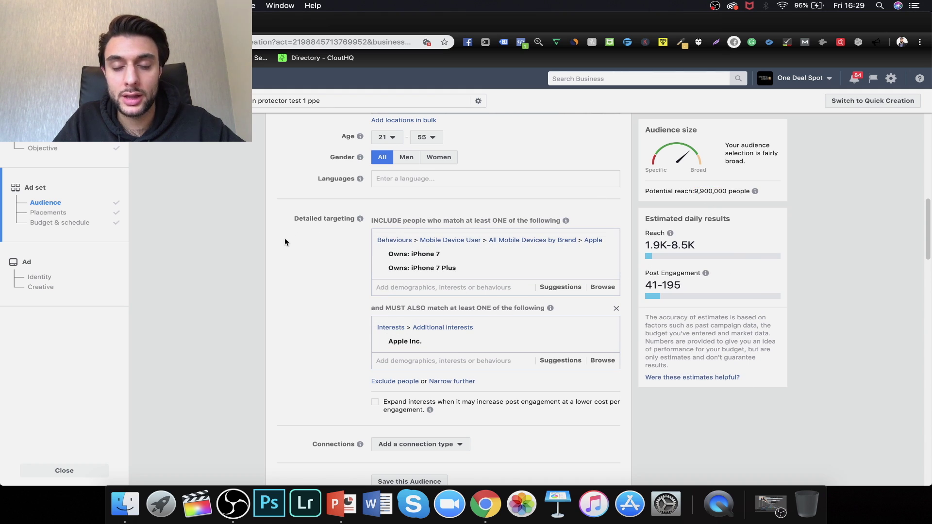
- Review the ad set's manually edited placements, the mobile operating system options and the list of included iPhone models
scroll(285, 241, down, 10)
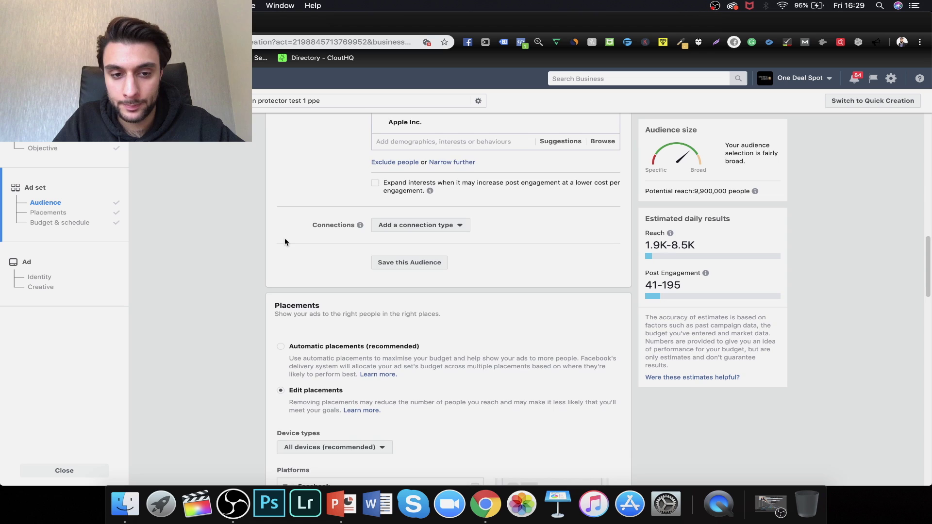
scroll(285, 242, down, 5)
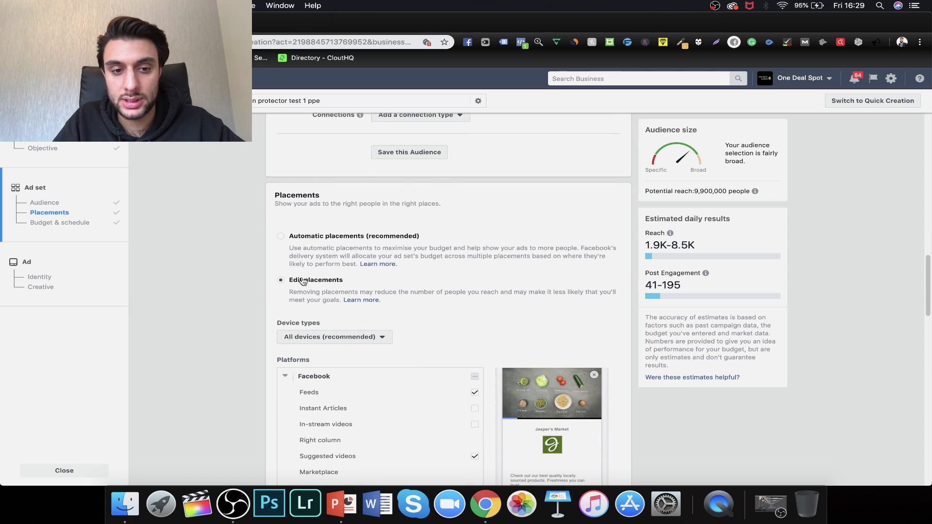
scroll(479, 166, up, 2)
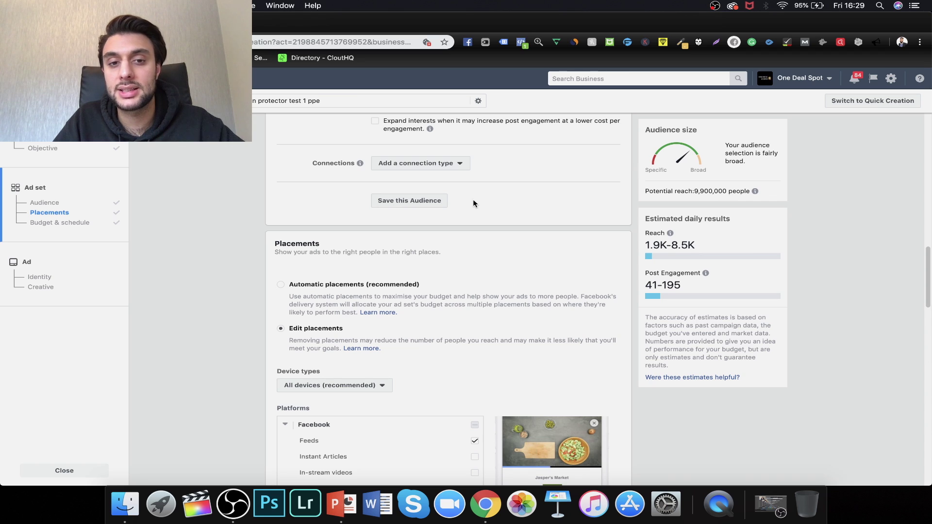
scroll(331, 190, up, 4)
scroll(330, 189, down, 12)
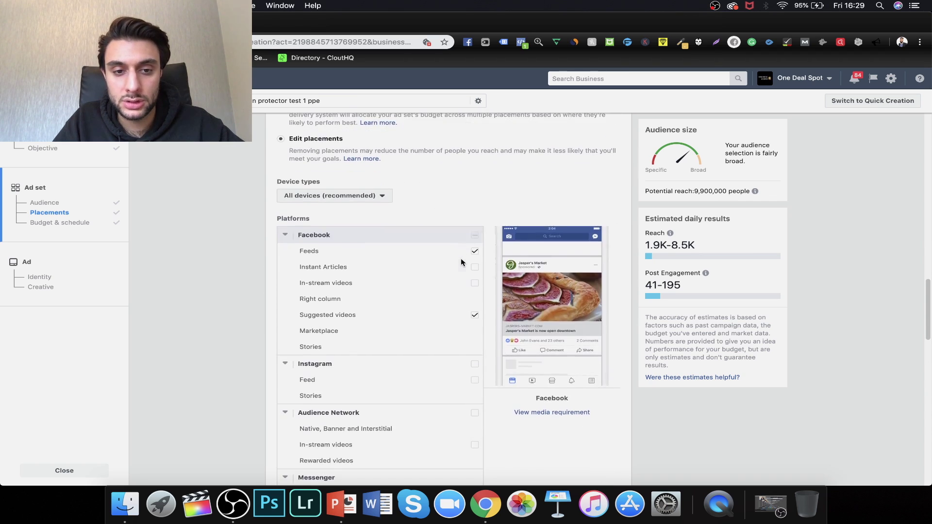
scroll(246, 217, down, 3)
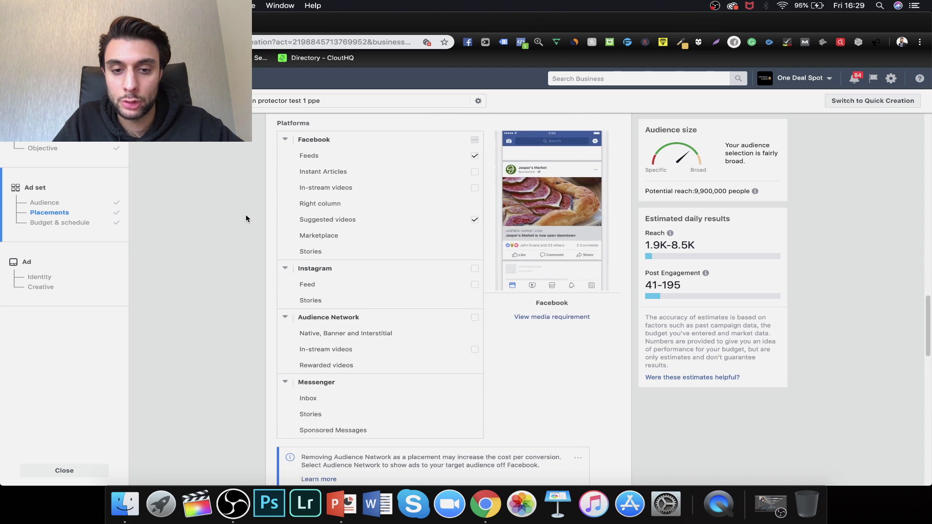
scroll(166, 327, down, 10)
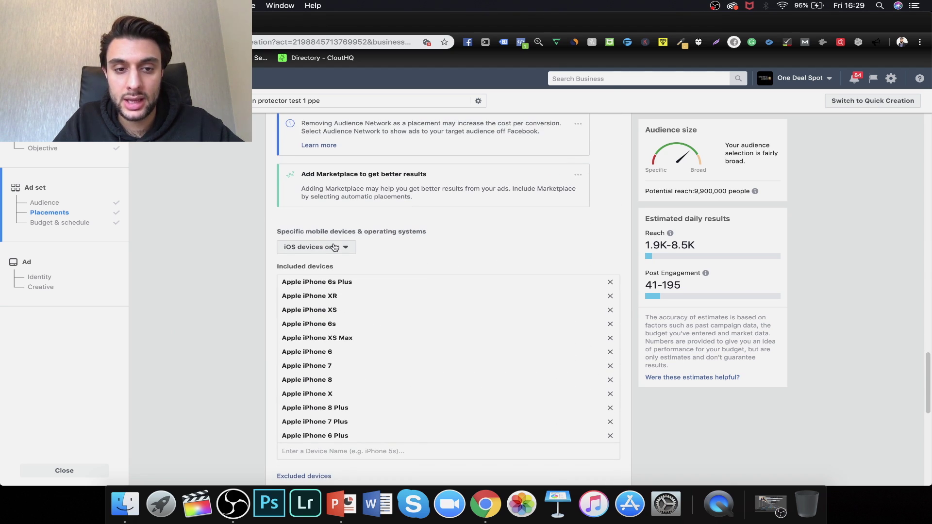
click(335, 247)
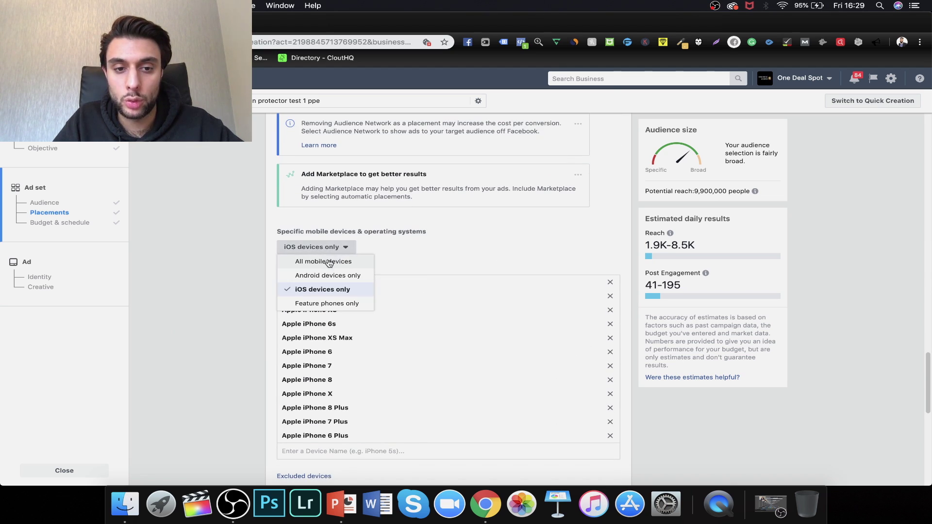
click(416, 245)
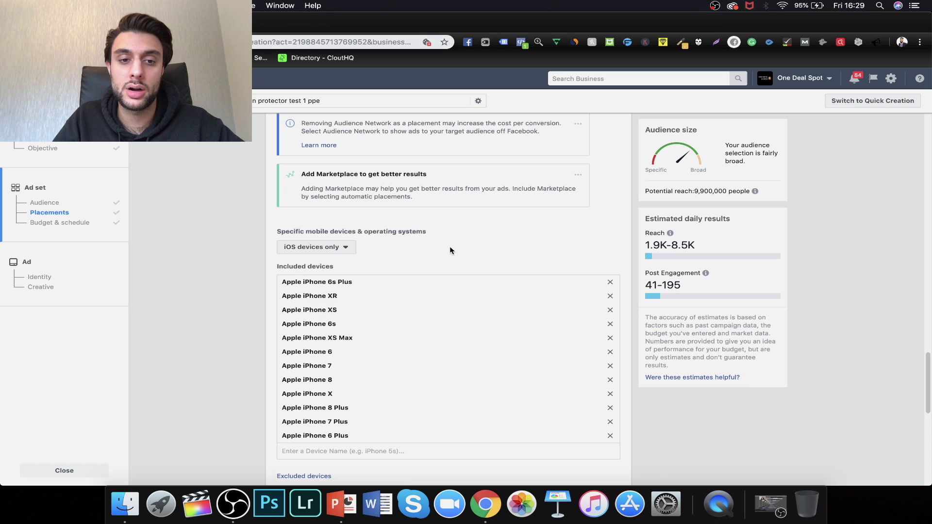
scroll(449, 248, down, 2)
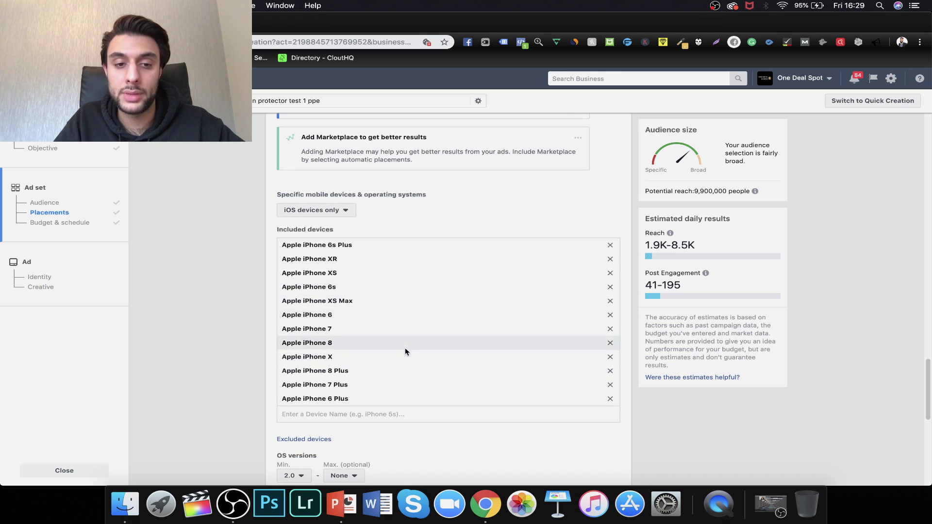
scroll(482, 194, down, 1)
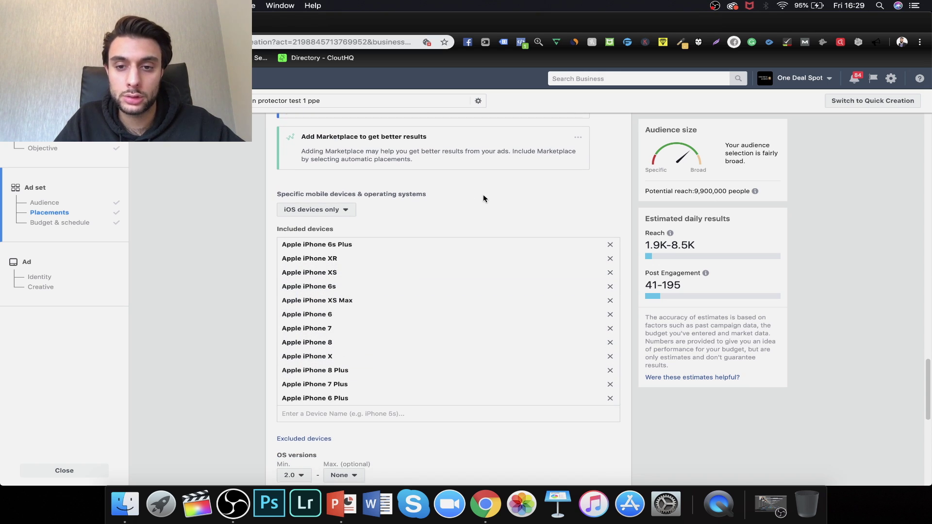
- Continue from the budget and schedule to the ad, and select the existing Anti-Spy Privacy Glass Facebook post as its creative
scroll(483, 194, down, 10)
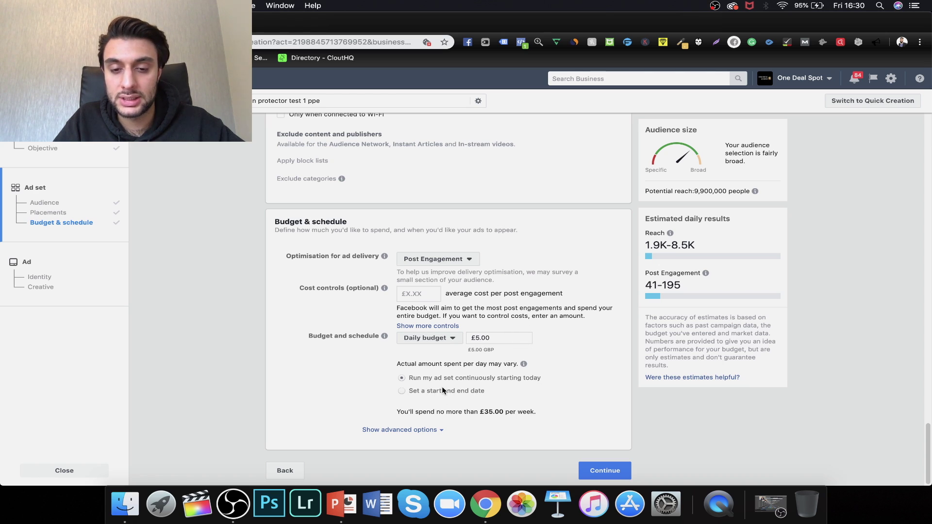
click(609, 473)
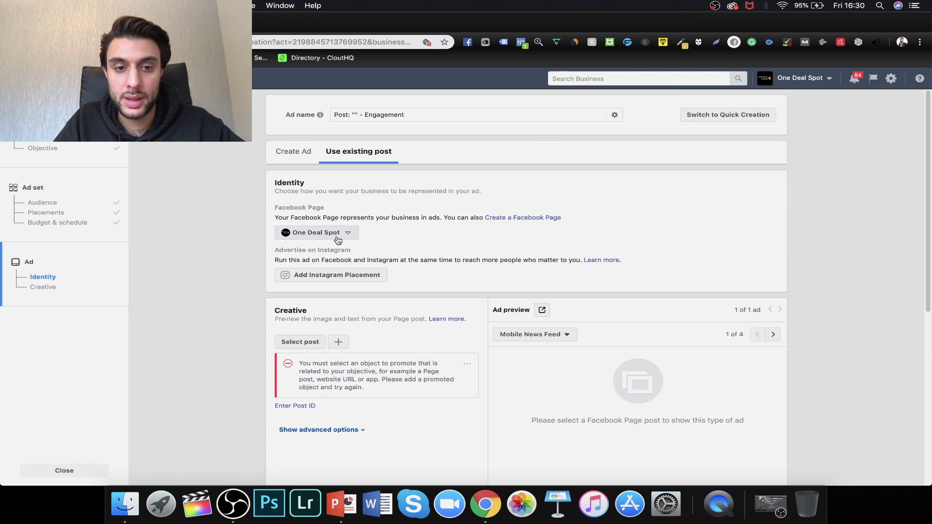
scroll(487, 231, down, 1)
scroll(487, 234, down, 3)
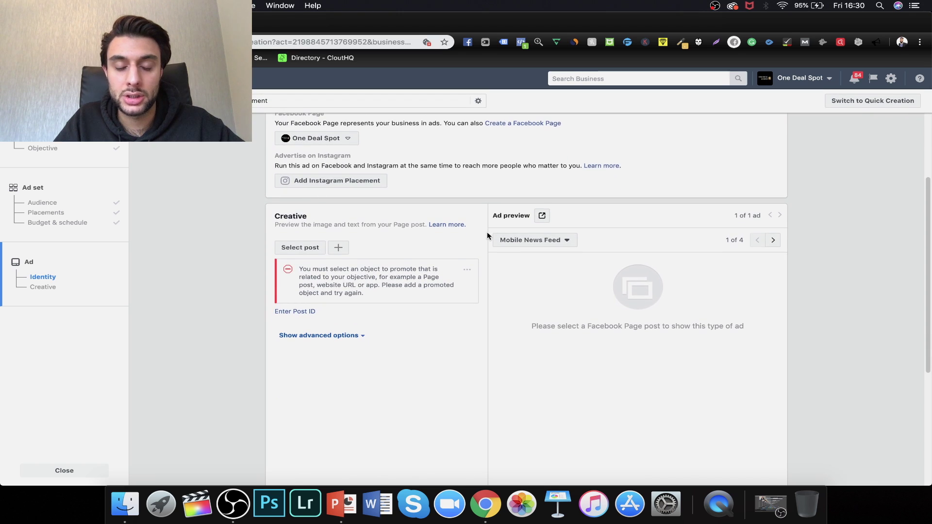
click(310, 249)
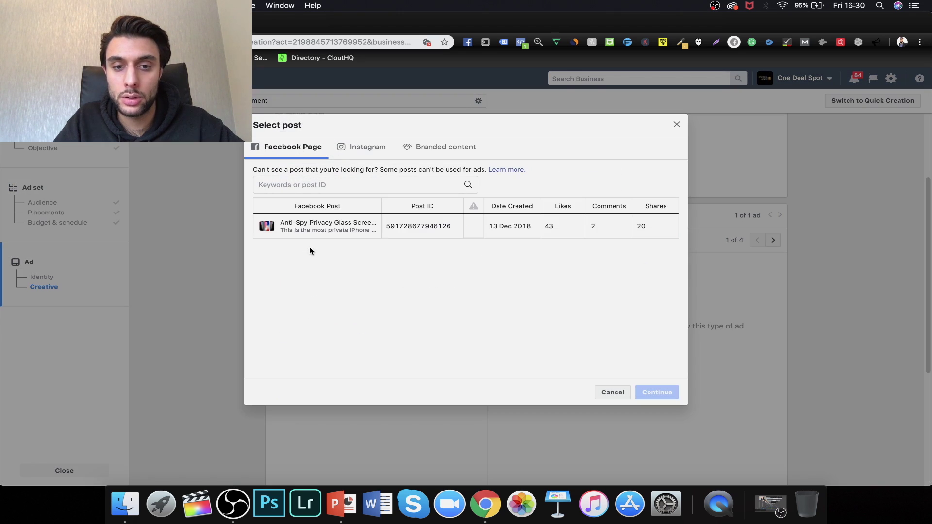
click(333, 228)
click(657, 393)
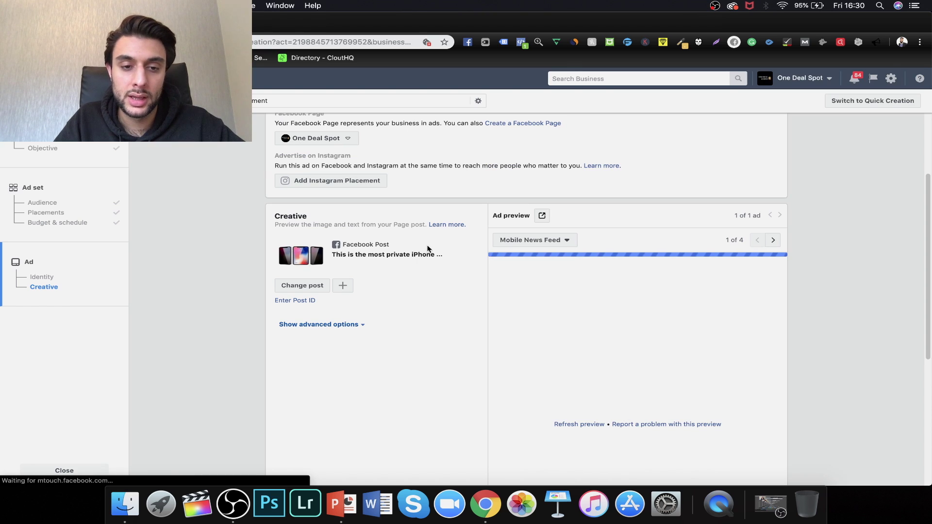
- Show the creative's advanced options and examine the URL parameters, conversion tracking settings and ad preview
scroll(406, 245, down, 3)
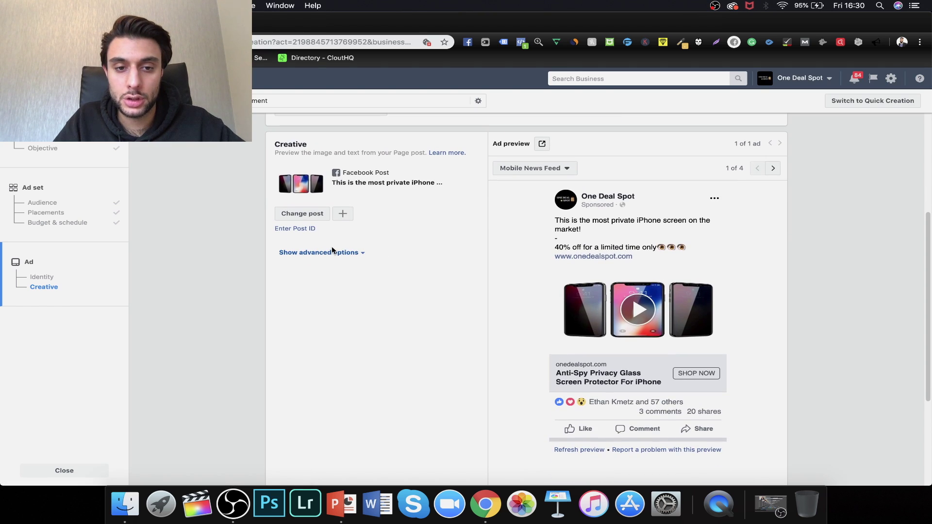
click(335, 253)
scroll(336, 255, down, 2)
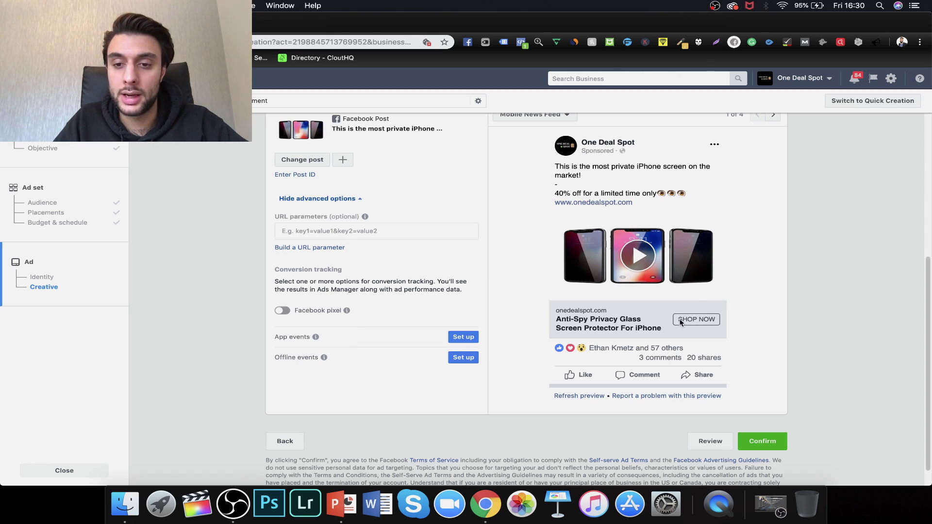
scroll(340, 268, up, 1)
mouse_move(324, 361)
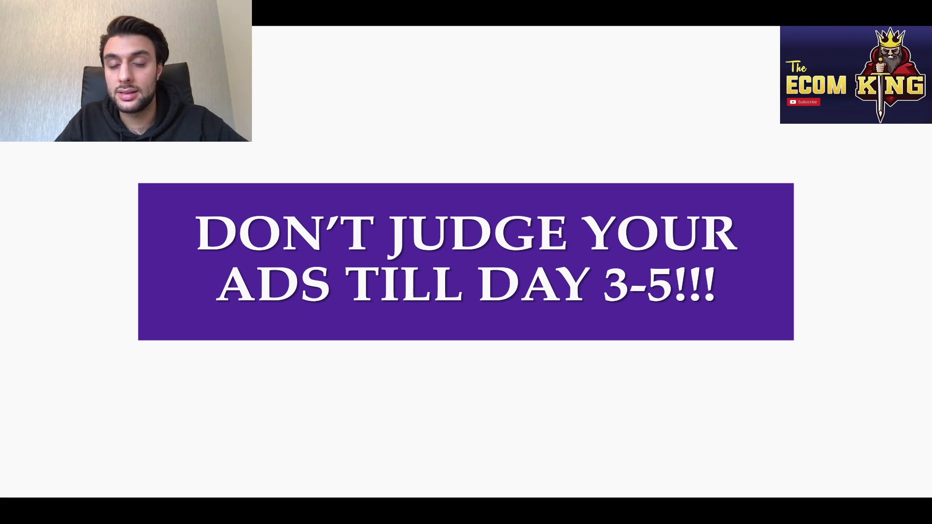
key(Right)
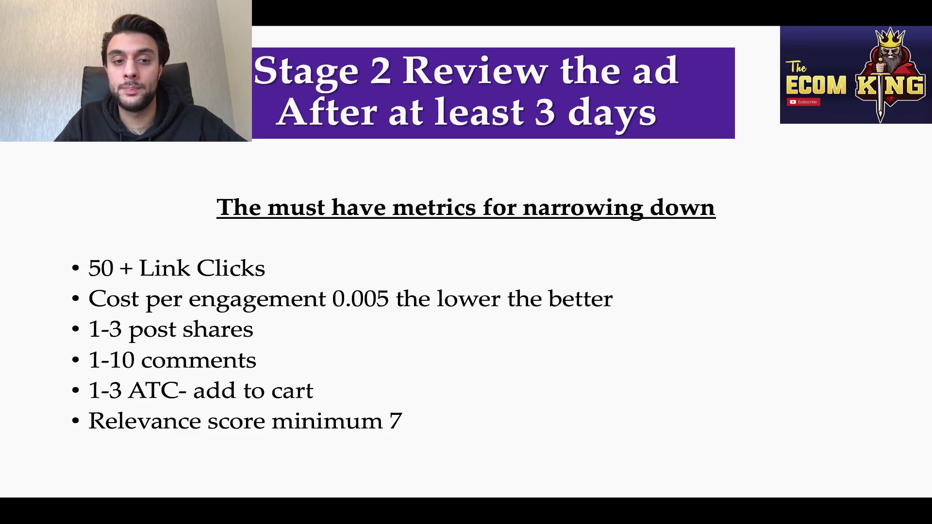